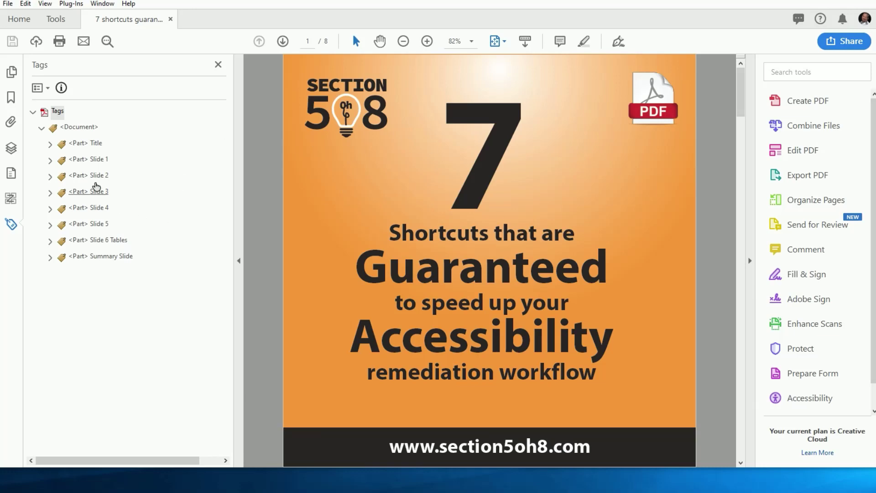
Expand the Title part and each of its Figure, H1 and P tags, then collapse them all.
{"action": "left_click", "coordinate": [50, 144]}
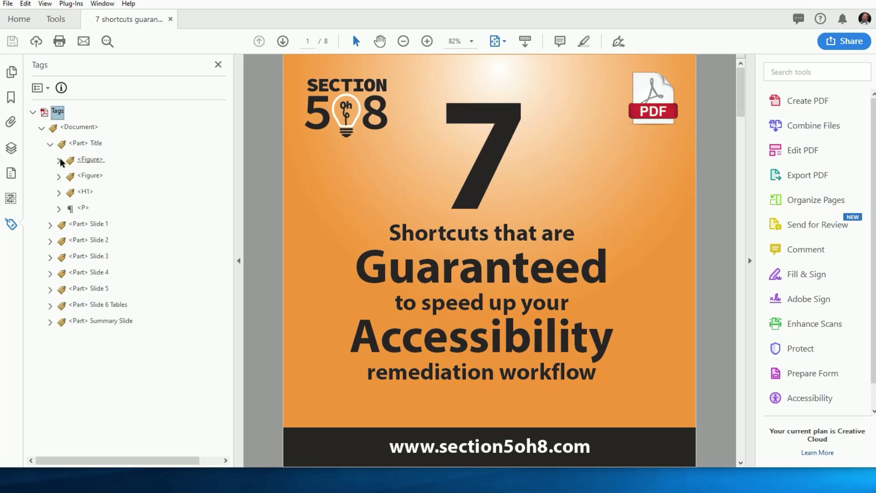
{"action": "left_click", "coordinate": [59, 160]}
{"action": "left_click", "coordinate": [58, 193]}
{"action": "left_click", "coordinate": [59, 224]}
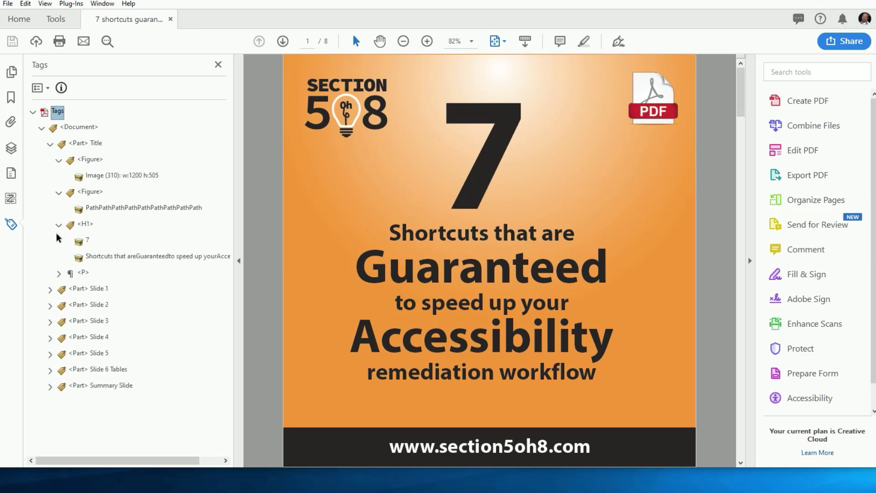
{"action": "left_click", "coordinate": [58, 274]}
{"action": "left_click", "coordinate": [59, 274]}
{"action": "left_click", "coordinate": [59, 224]}
{"action": "left_click", "coordinate": [59, 193]}
{"action": "left_click", "coordinate": [59, 160]}
{"action": "left_click", "coordinate": [51, 145], "text": "ctrl"}
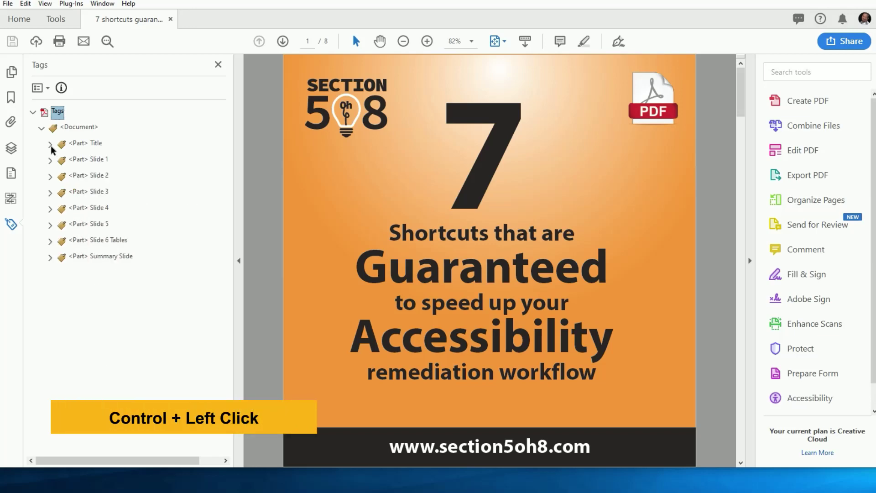
Expand the Title part with all descendants at once, showing two Figures, H1 and P.
{"action": "left_click", "coordinate": [50, 145], "text": "ctrl"}
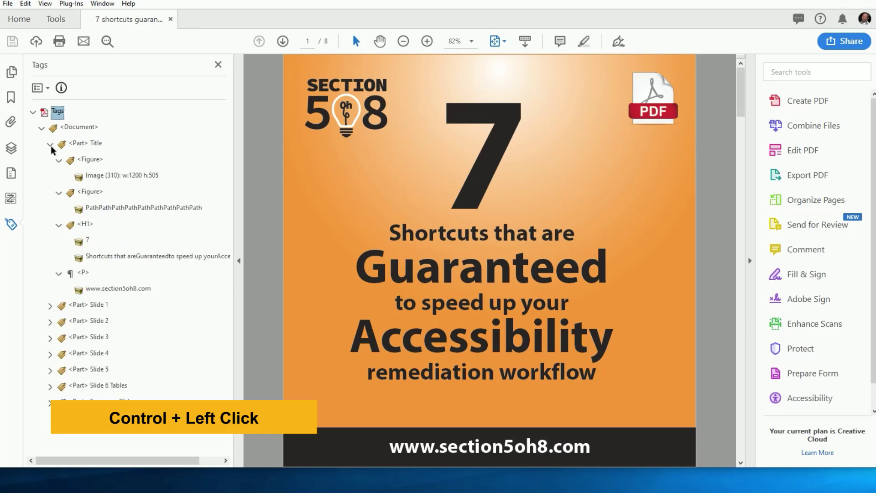
{"action": "left_click", "coordinate": [51, 145], "text": "ctrl"}
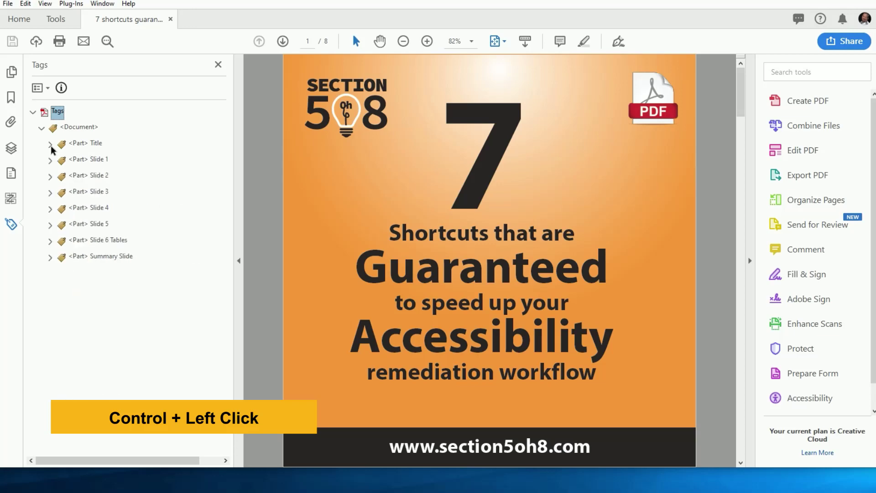
{"action": "left_click", "coordinate": [51, 145], "text": "ctrl"}
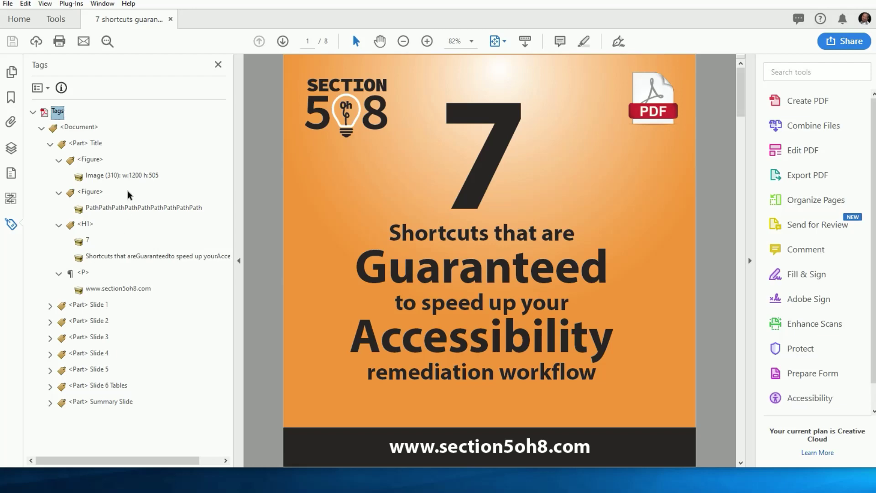
{"action": "left_click", "coordinate": [122, 176]}
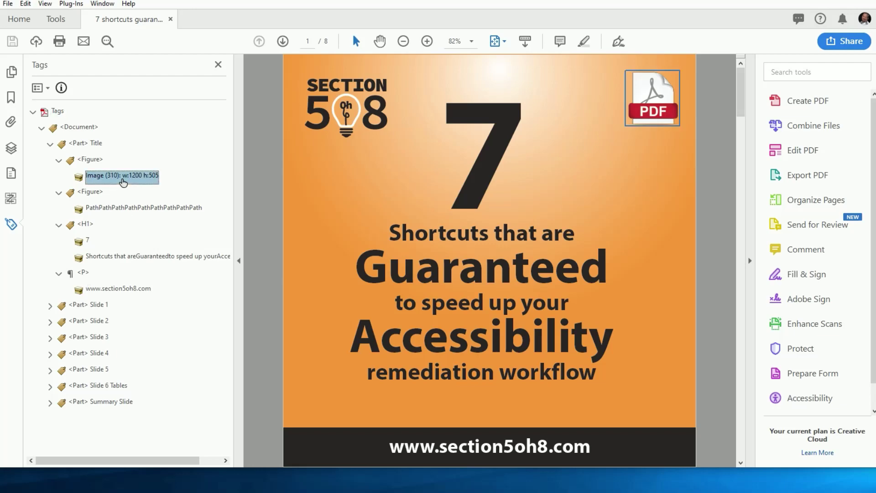
{"action": "right_click", "coordinate": [124, 182]}
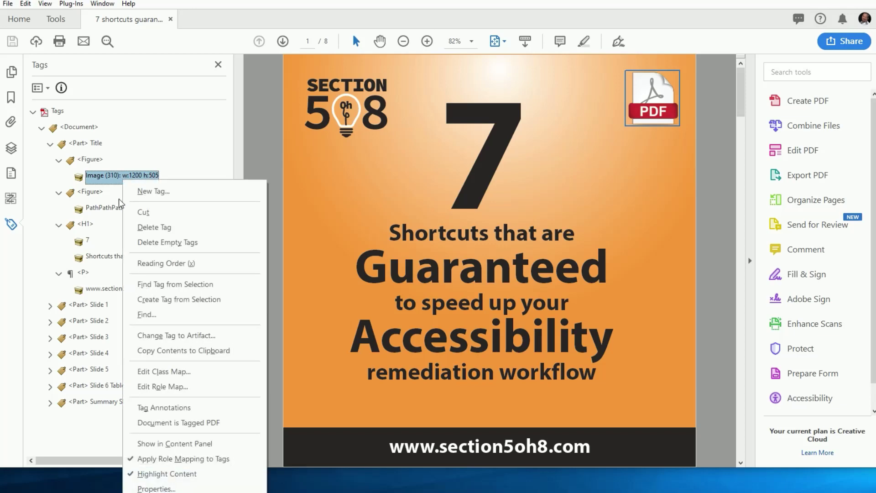
{"action": "left_click", "coordinate": [162, 338]}
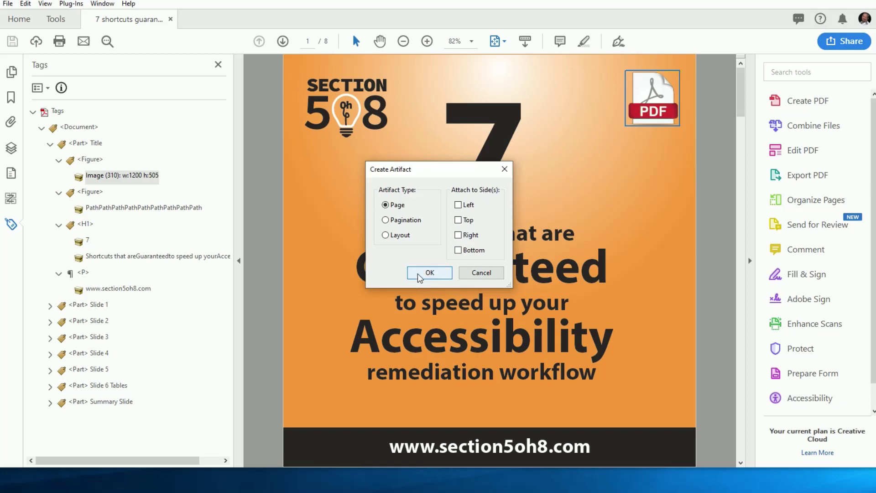
{"action": "left_click", "coordinate": [473, 273]}
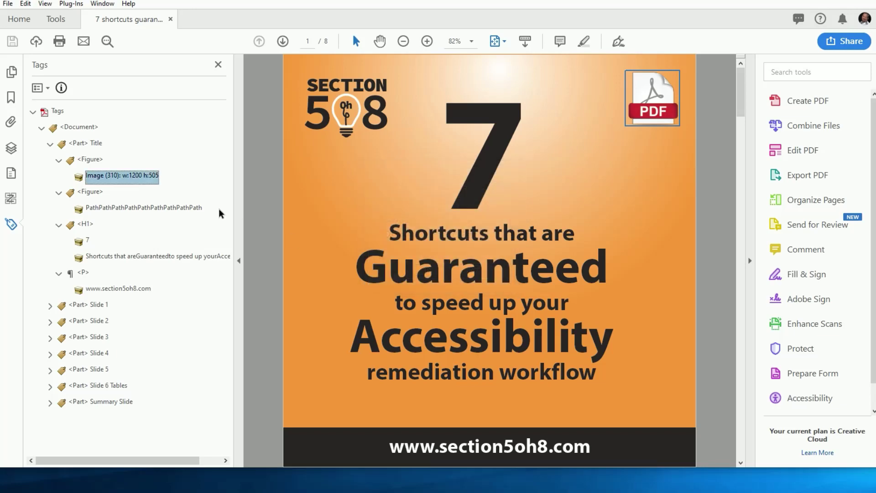
Turn the PDF logo image content into an artifact.
{"action": "right_click", "coordinate": [134, 178]}
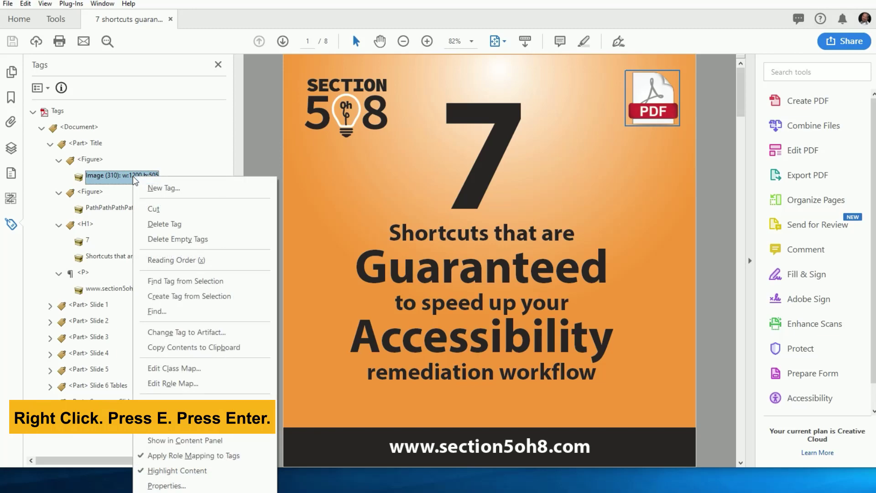
{"action": "key", "text": "e"}
{"action": "key", "text": "Return"}
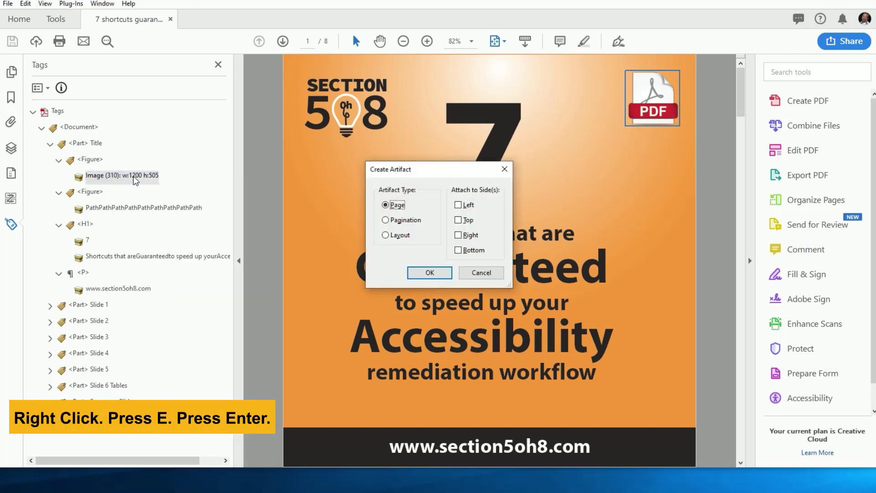
{"action": "key", "text": "Return"}
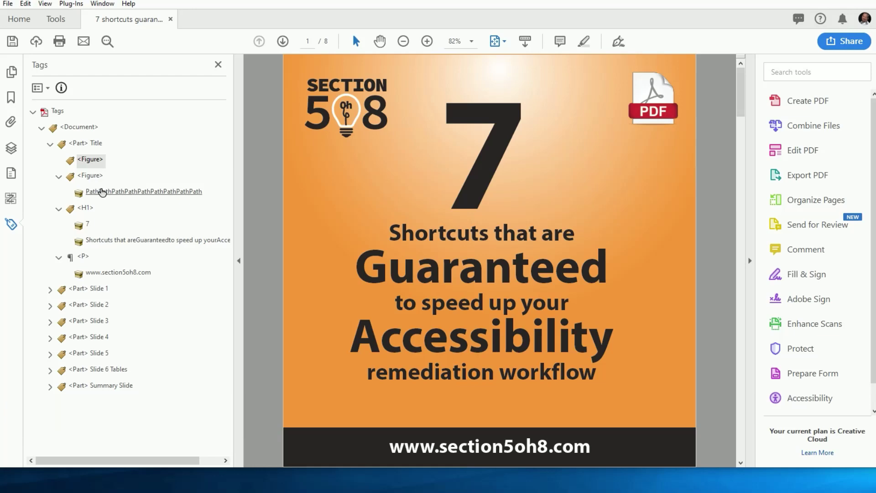
Turn the Section 508 logo path content into an artifact.
{"action": "right_click", "coordinate": [102, 192]}
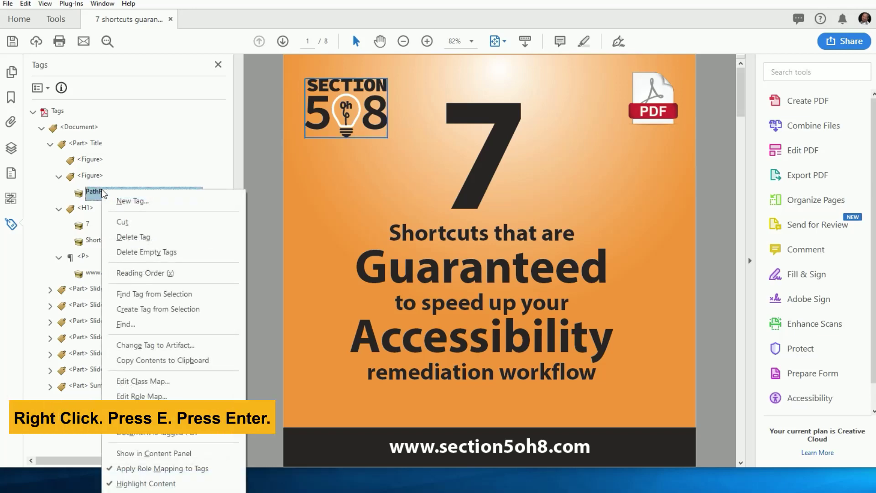
{"action": "key", "text": "e"}
{"action": "key", "text": "Return"}
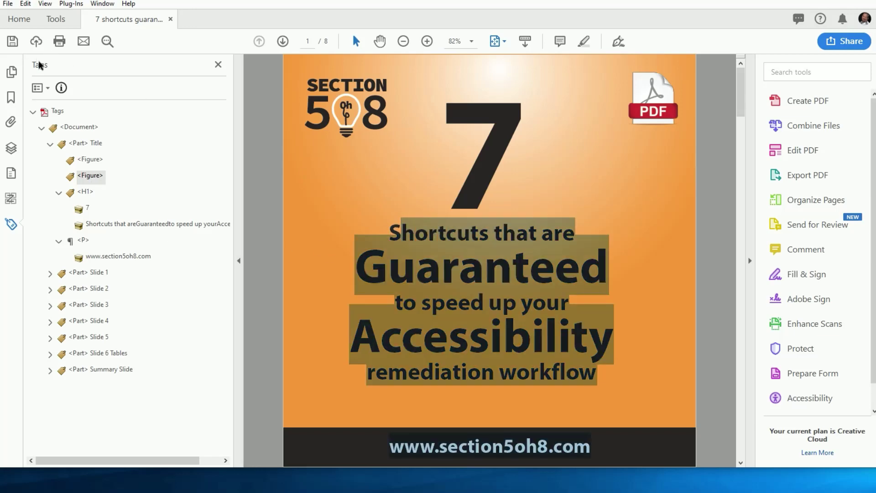
Use Find Tag from Selection on the page's main title text to reveal its H1 content item.
{"action": "left_click", "coordinate": [45, 90]}
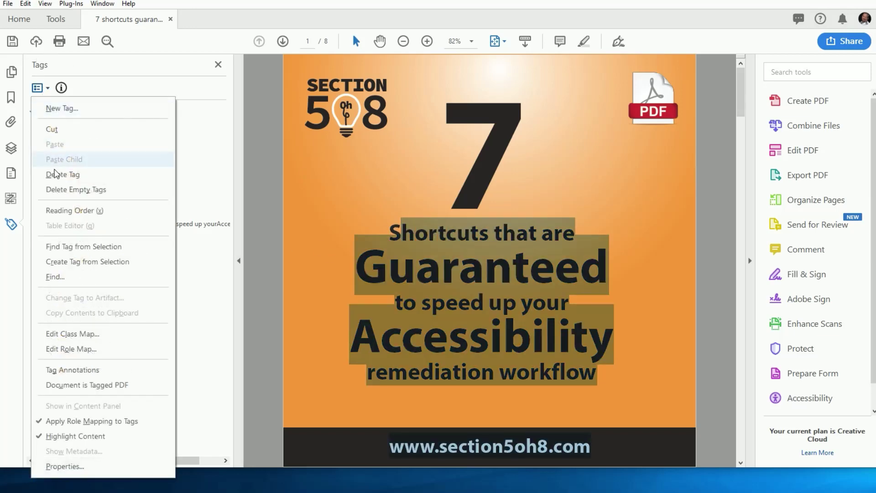
{"action": "left_click", "coordinate": [91, 252]}
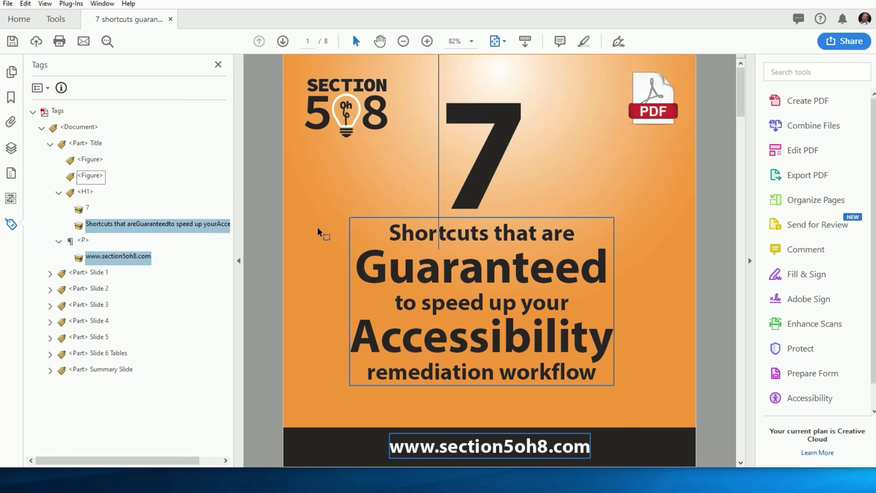
{"action": "left_click", "coordinate": [398, 232]}
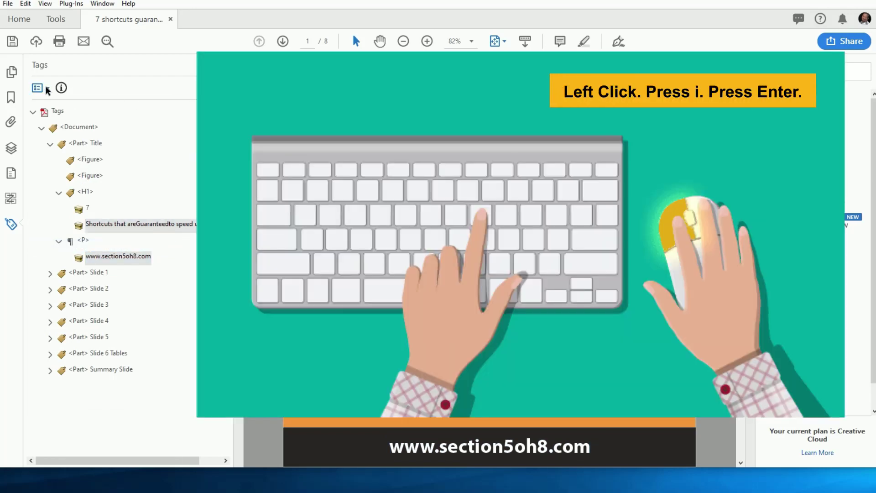
{"action": "left_click", "coordinate": [47, 89]}
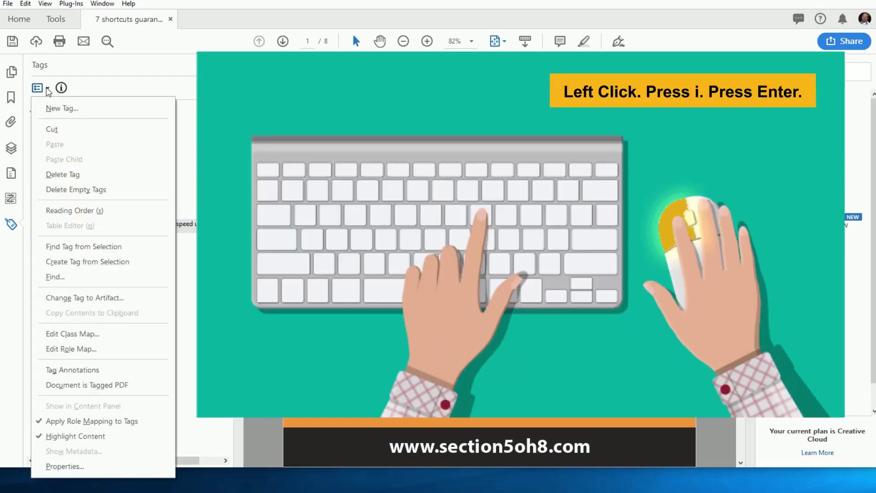
{"action": "key", "text": "i"}
{"action": "key", "text": "Return"}
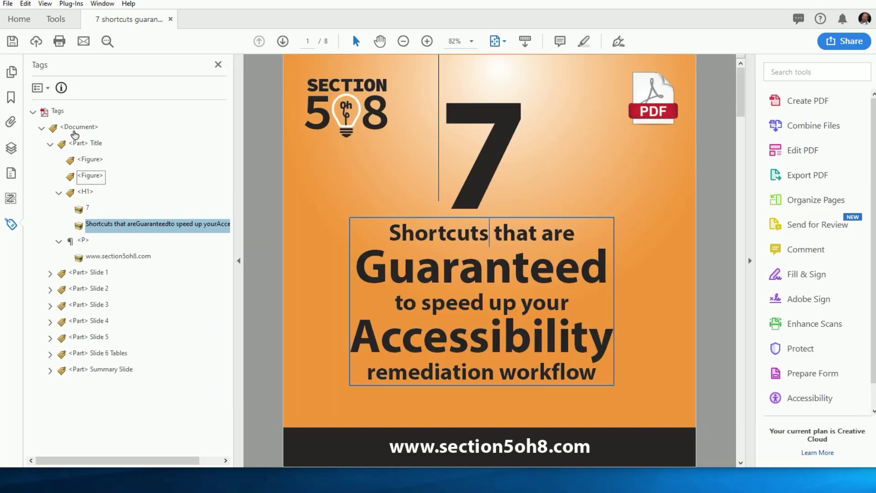
{"action": "left_click", "coordinate": [48, 89]}
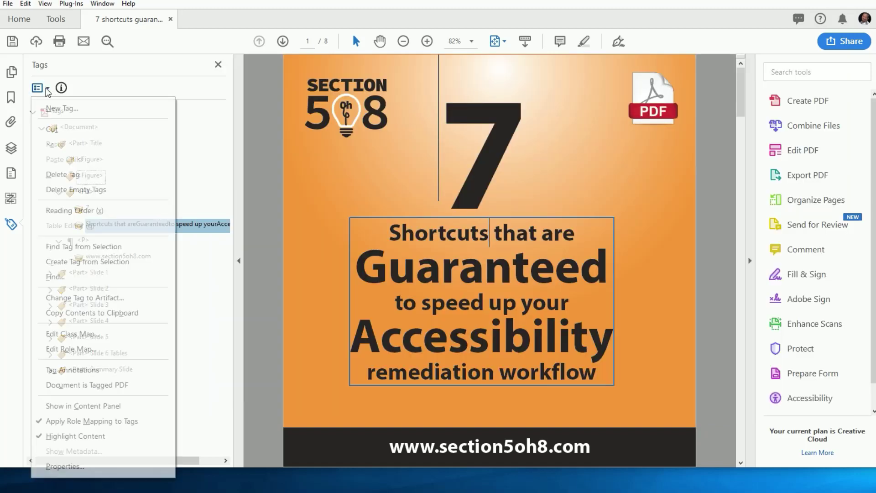
{"action": "left_click", "coordinate": [75, 248]}
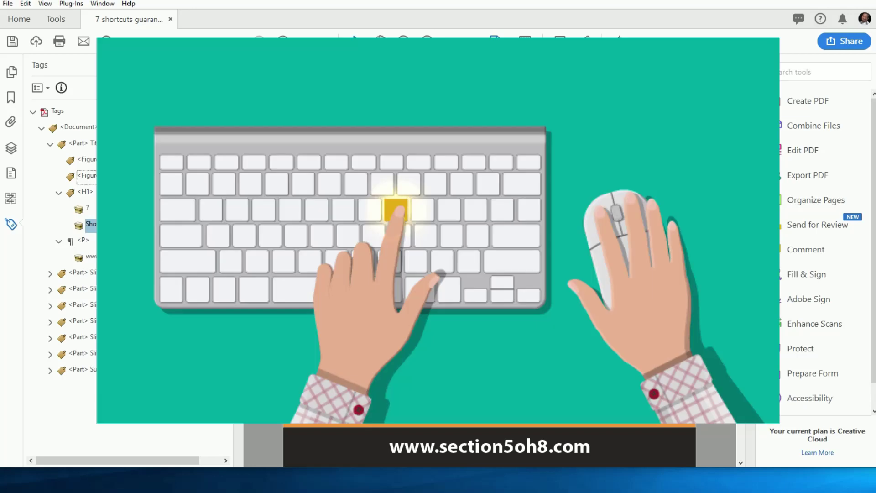
{"action": "left_click", "coordinate": [48, 88]}
{"action": "left_click", "coordinate": [69, 211]}
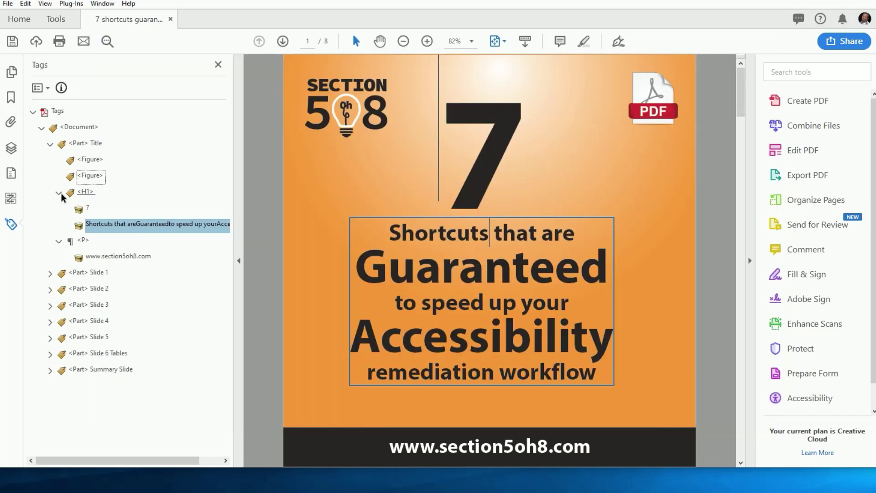
Collapse the H1 and Title part, then open and close Reading Order from the Accessibility tools.
{"action": "left_click", "coordinate": [59, 194]}
{"action": "left_click", "coordinate": [50, 144]}
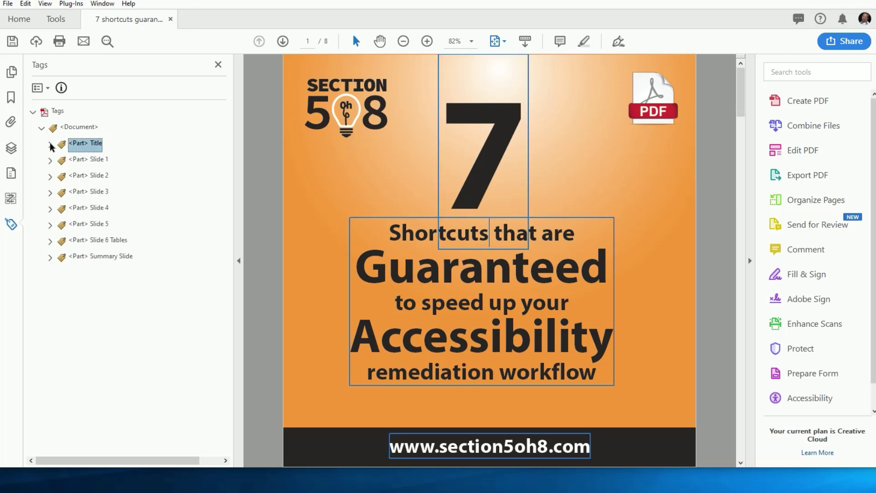
{"action": "left_click", "coordinate": [817, 398]}
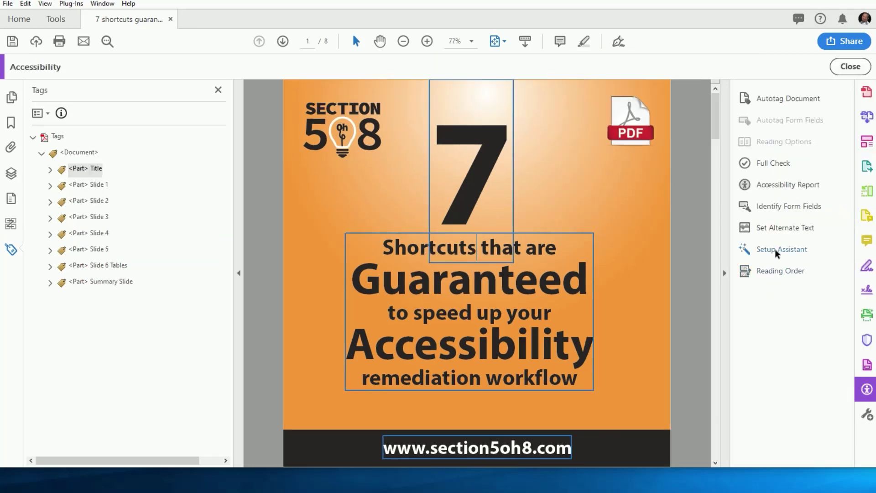
{"action": "left_click", "coordinate": [774, 270]}
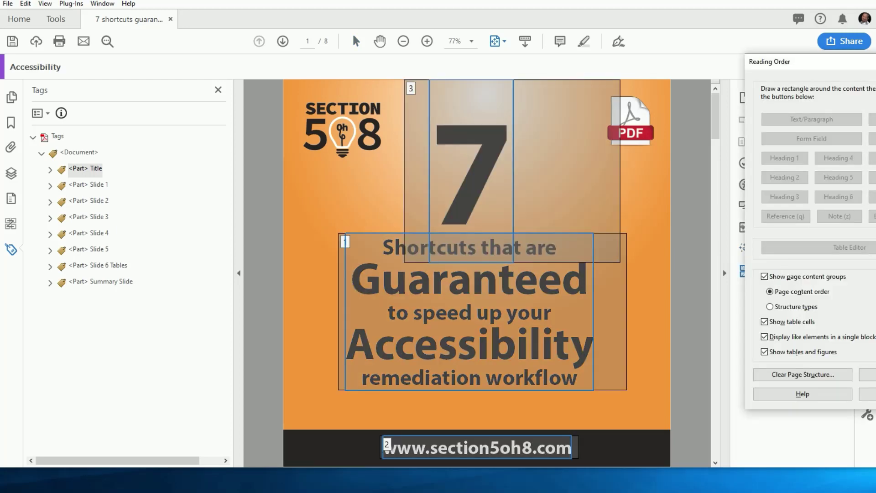
{"action": "key", "text": "Escape"}
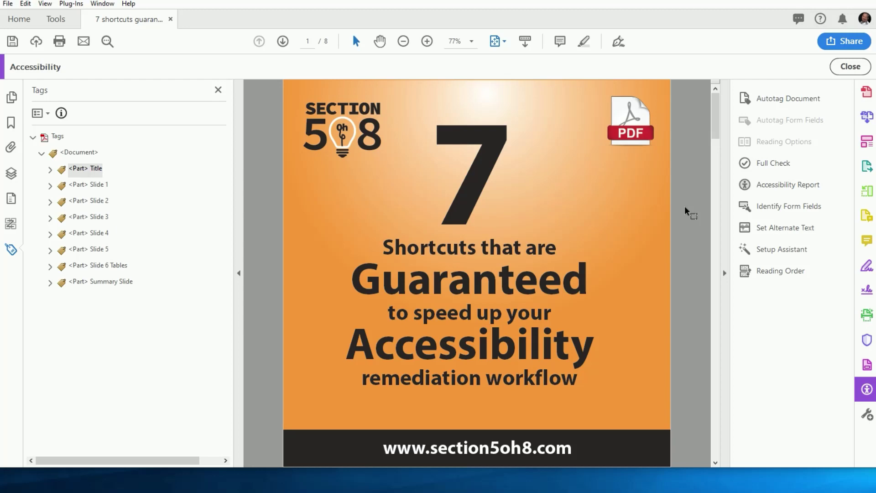
{"action": "left_click", "coordinate": [850, 66]}
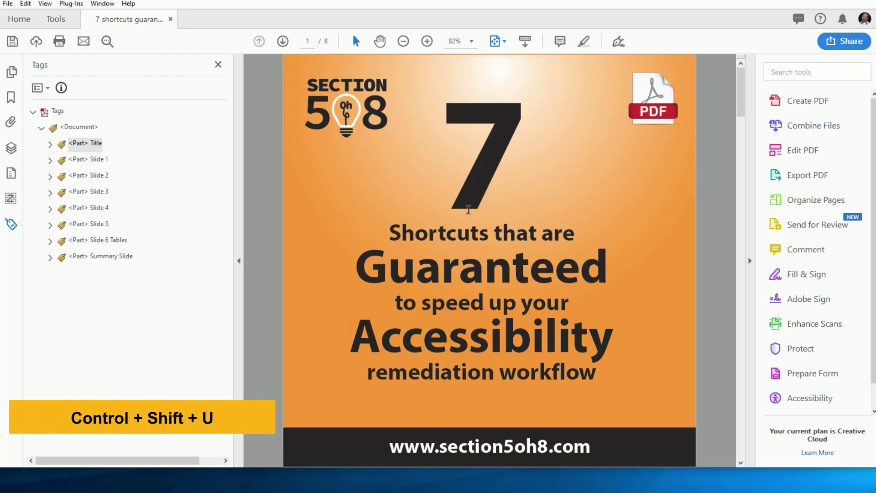
Reopen Reading Order with Ctrl+Shift+U, move its window fully into view, and close it.
{"action": "key", "text": "ctrl+shift+u"}
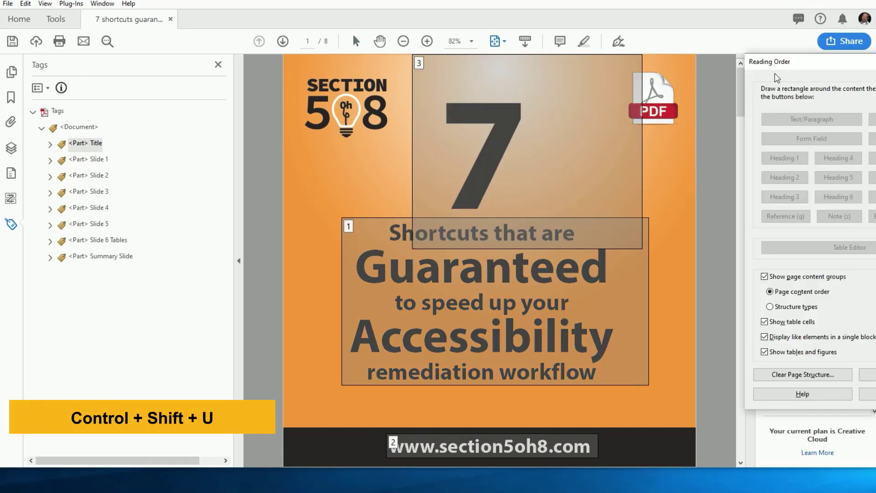
{"action": "left_click_drag", "start_coordinate": [790, 66], "coordinate": [690, 75]}
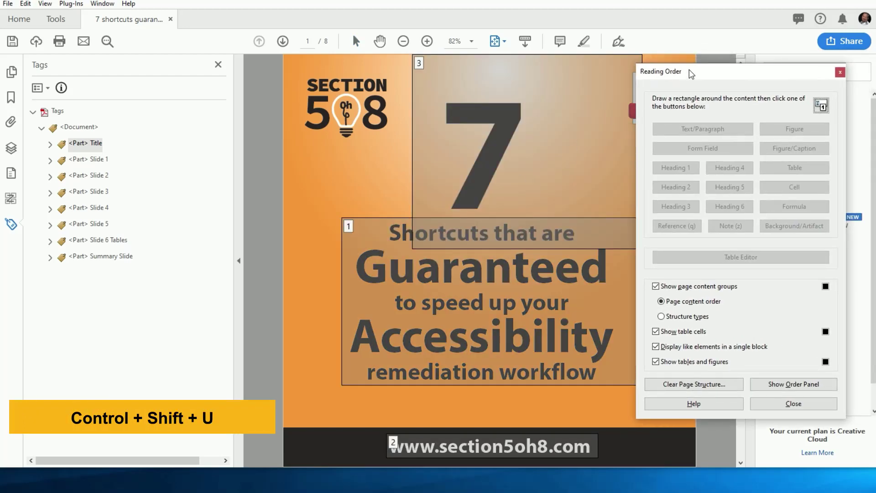
{"action": "left_click", "coordinate": [840, 72]}
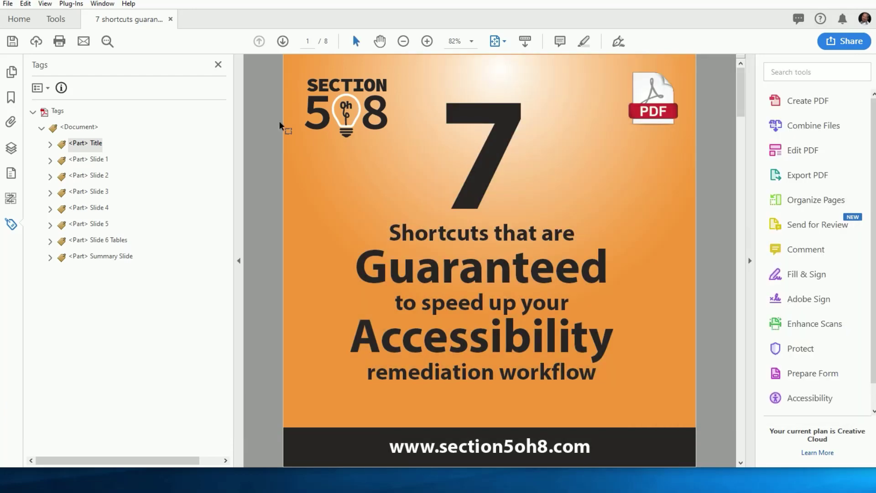
Expand the Slide 1 part and open Reading Order for its page from the tag's context menu.
{"action": "left_click", "coordinate": [50, 160]}
{"action": "right_click", "coordinate": [92, 163]}
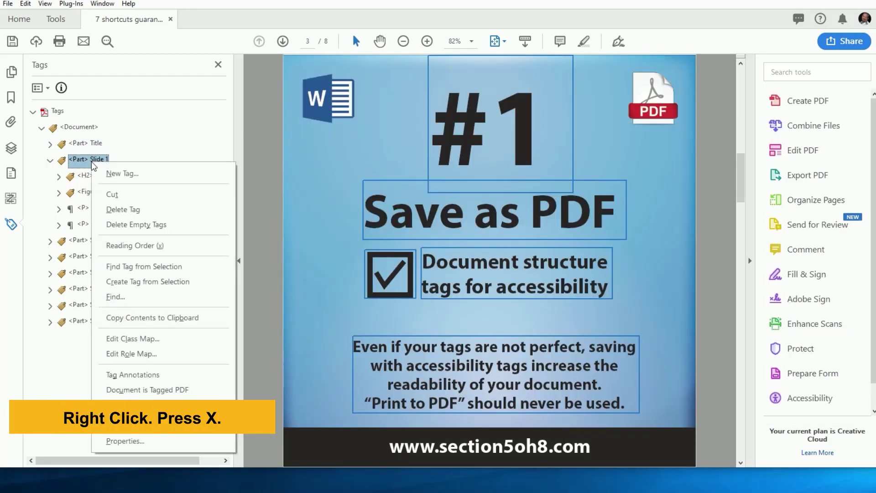
{"action": "key", "text": "x"}
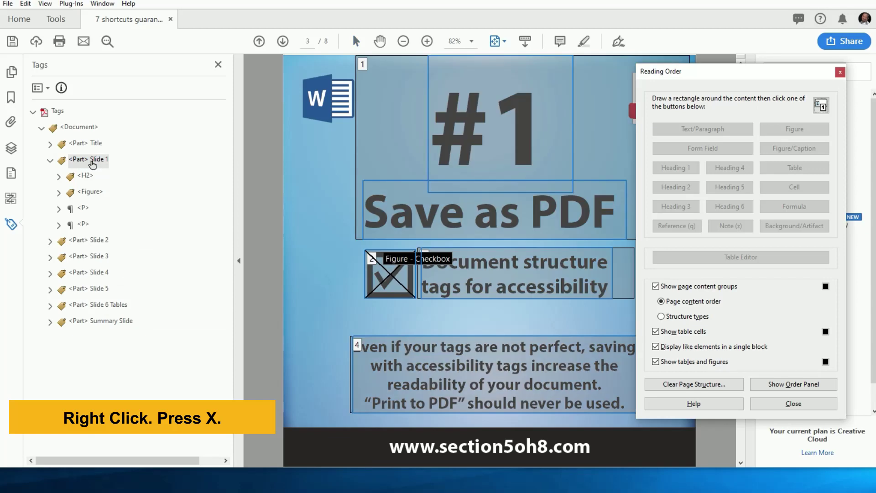
Expand the Slide 6 Tables tag, select the four numbered notes on page 2, and expand the notes P tag.
{"action": "left_click", "coordinate": [94, 305]}
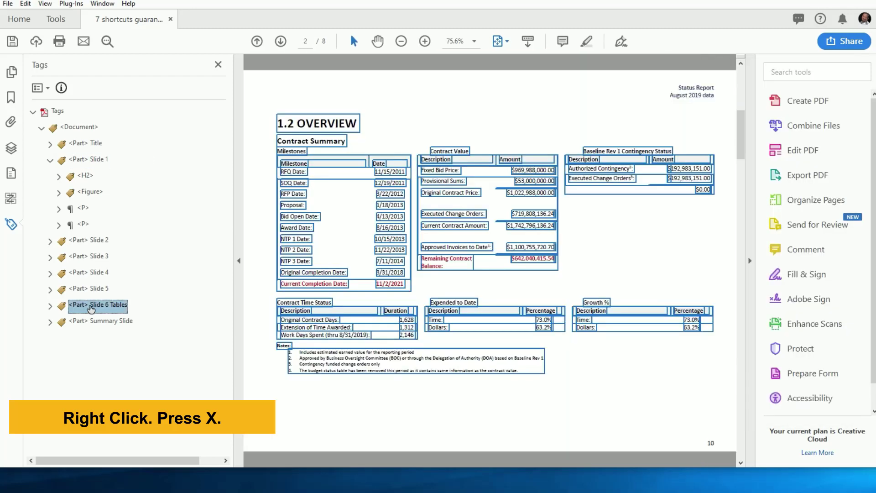
{"action": "left_click", "coordinate": [51, 306]}
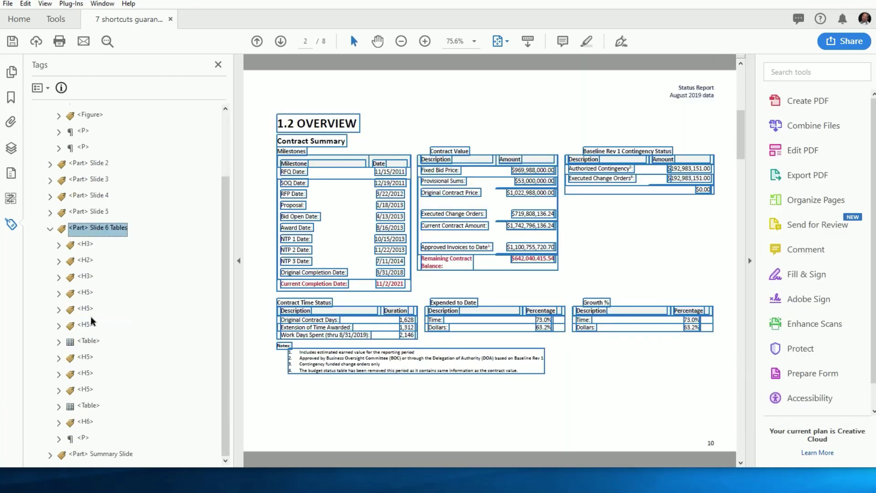
{"action": "left_click", "coordinate": [302, 371]}
{"action": "left_click_drag", "start_coordinate": [298, 352], "coordinate": [323, 370]}
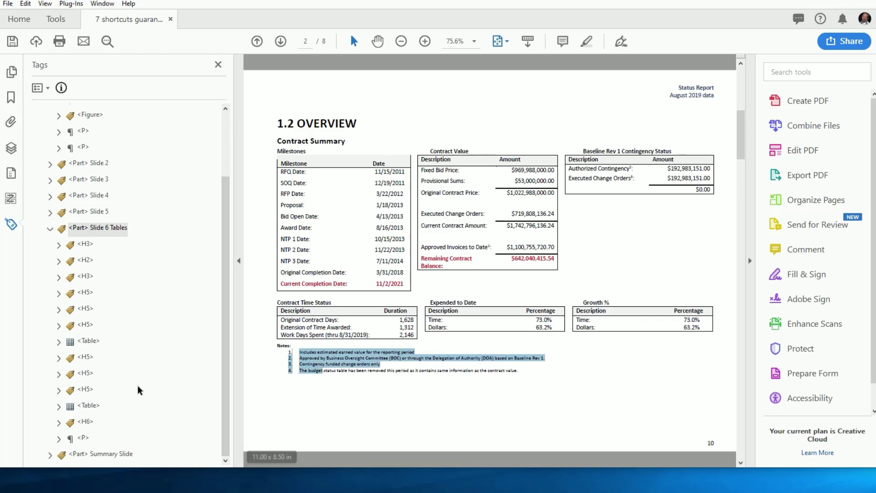
{"action": "left_click", "coordinate": [59, 439]}
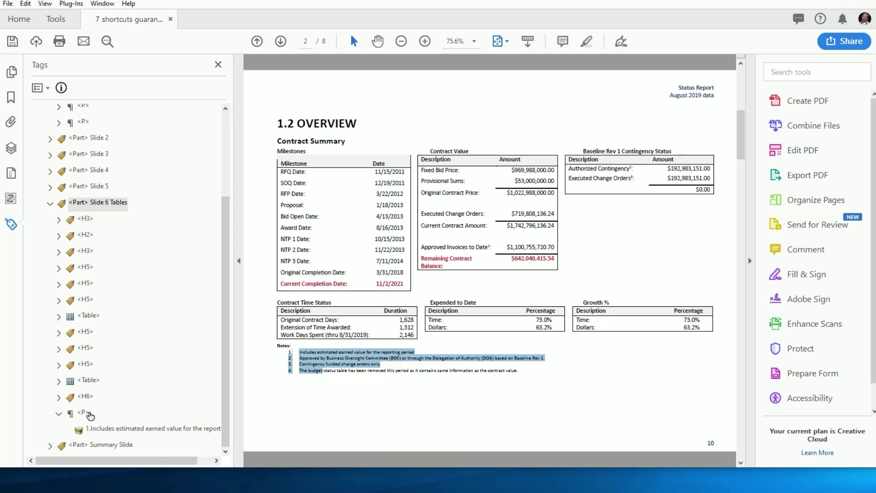
Add a new tag of type LI after the notes paragraph tag.
{"action": "right_click", "coordinate": [94, 412]}
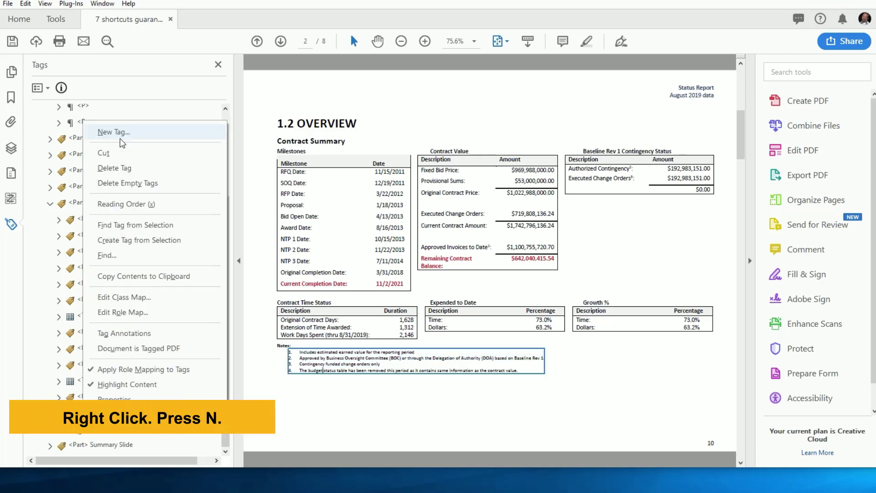
{"action": "key", "text": "n"}
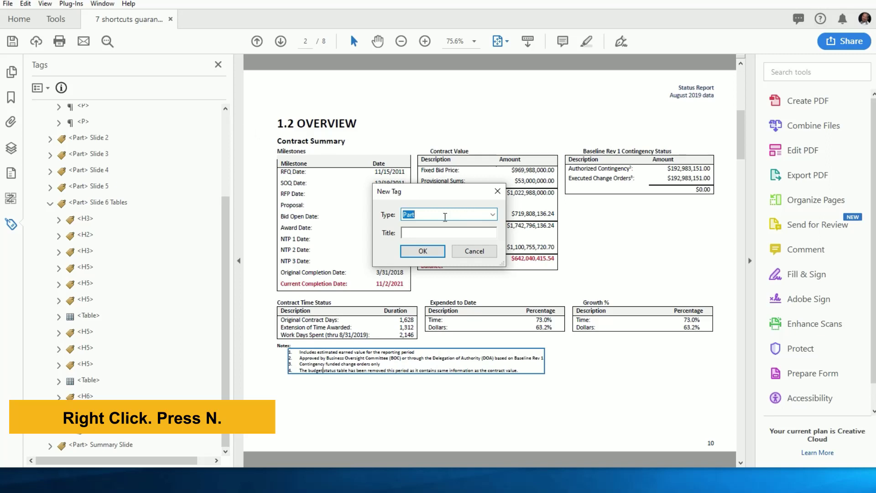
{"action": "type", "text": "LI"}
{"action": "key", "text": "Return"}
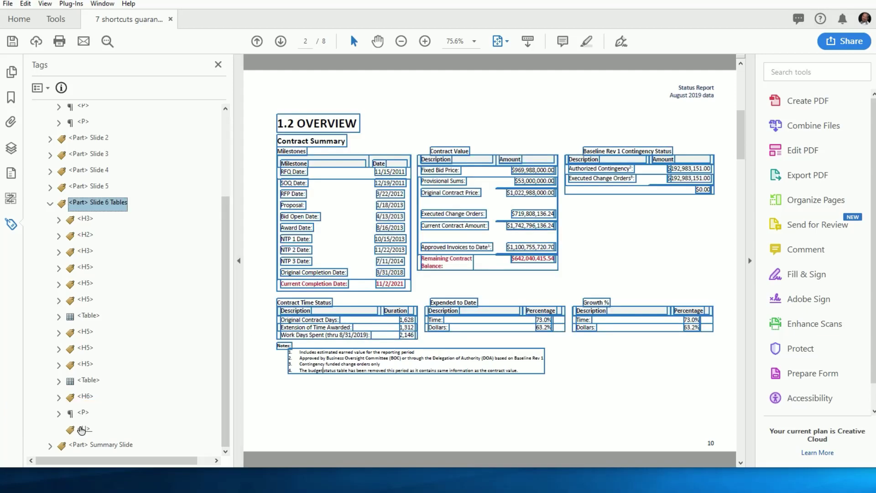
Add four more LI tags after the first one, making five in total.
{"action": "left_click", "coordinate": [82, 430]}
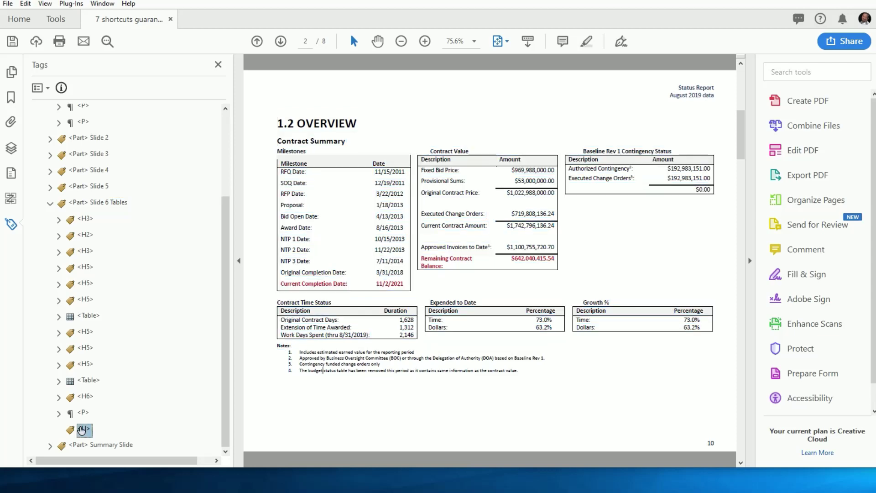
{"action": "right_click", "coordinate": [81, 429]}
{"action": "key", "text": "n"}
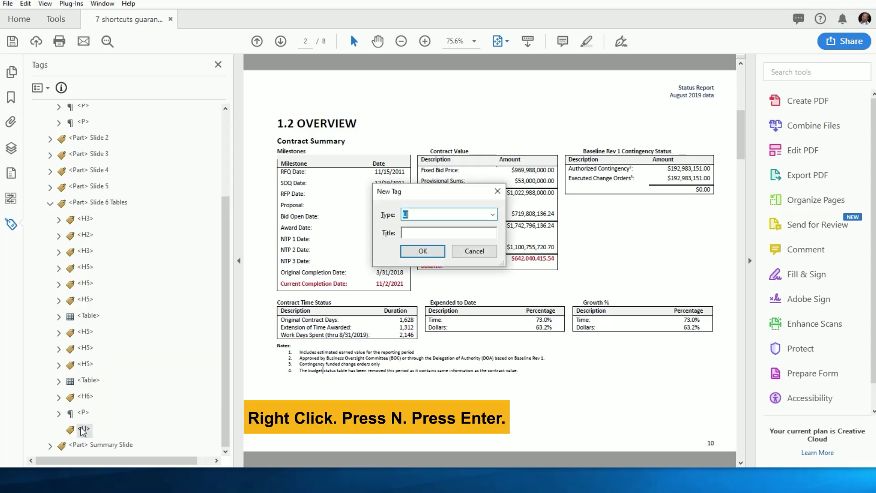
{"action": "key", "text": "Return"}
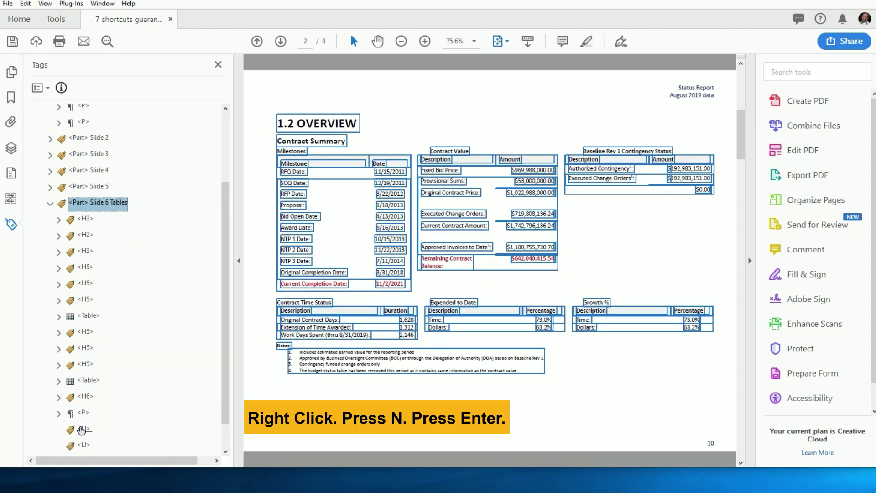
{"action": "right_click", "coordinate": [82, 430]}
{"action": "key", "text": "n"}
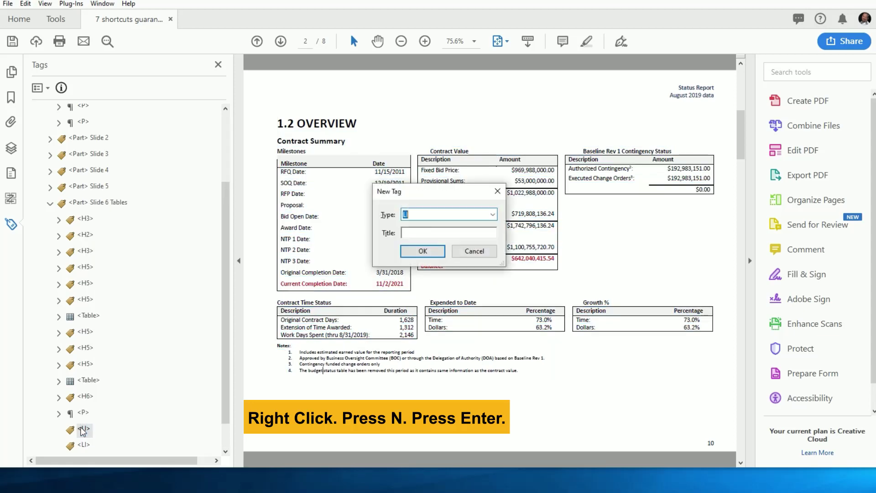
{"action": "key", "text": "Return"}
{"action": "right_click", "coordinate": [82, 431]}
{"action": "key", "text": "n"}
{"action": "key", "text": "Return"}
{"action": "right_click", "coordinate": [82, 431]}
{"action": "key", "text": "n"}
{"action": "key", "text": "Return"}
Select the first three new LI tags in turn.
{"action": "scroll", "coordinate": [82, 430], "scroll_direction": "down", "scroll_amount": 2}
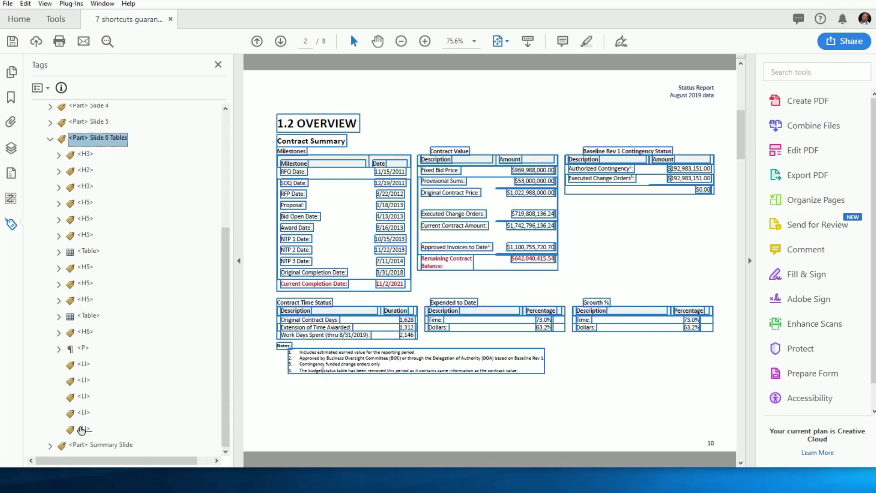
{"action": "left_click", "coordinate": [83, 365]}
{"action": "left_click", "coordinate": [83, 381]}
{"action": "left_click", "coordinate": [82, 397]}
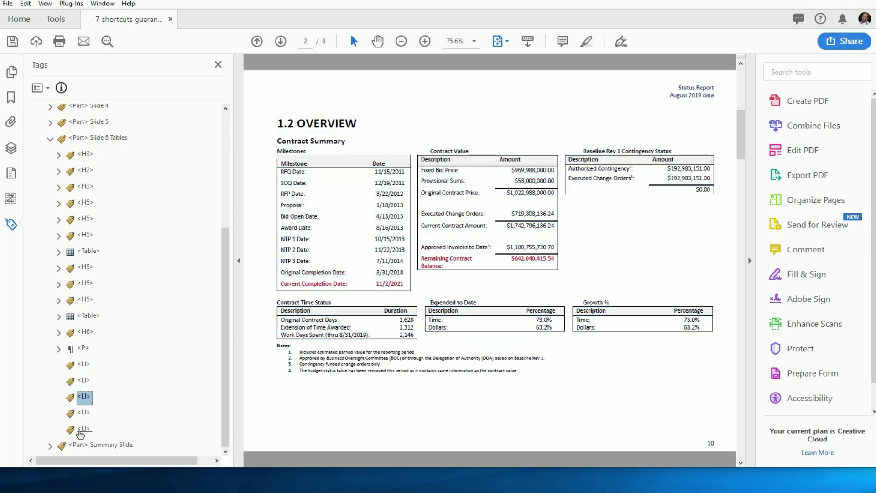
{"action": "left_click", "coordinate": [84, 429]}
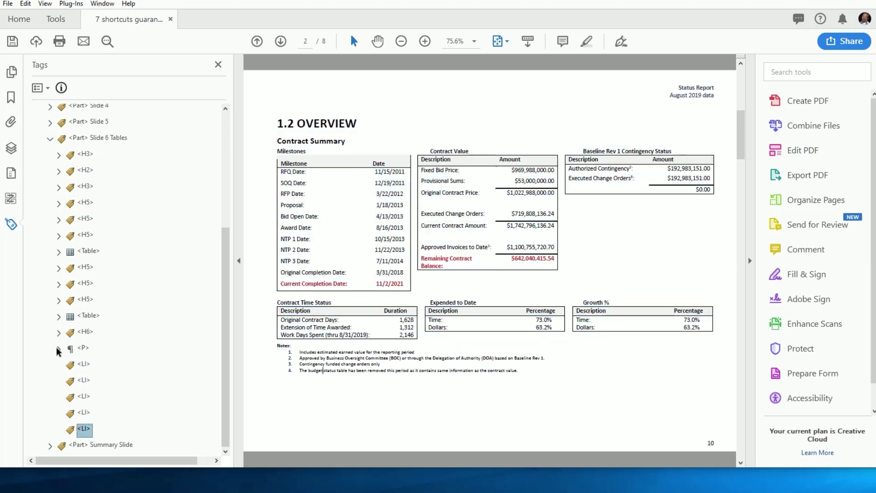
{"action": "left_click", "coordinate": [83, 188]}
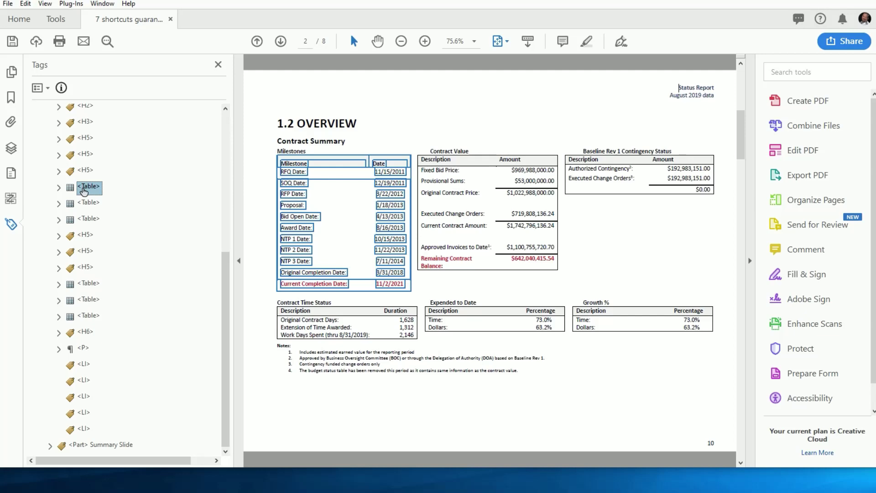
{"action": "left_click", "coordinate": [833, 405]}
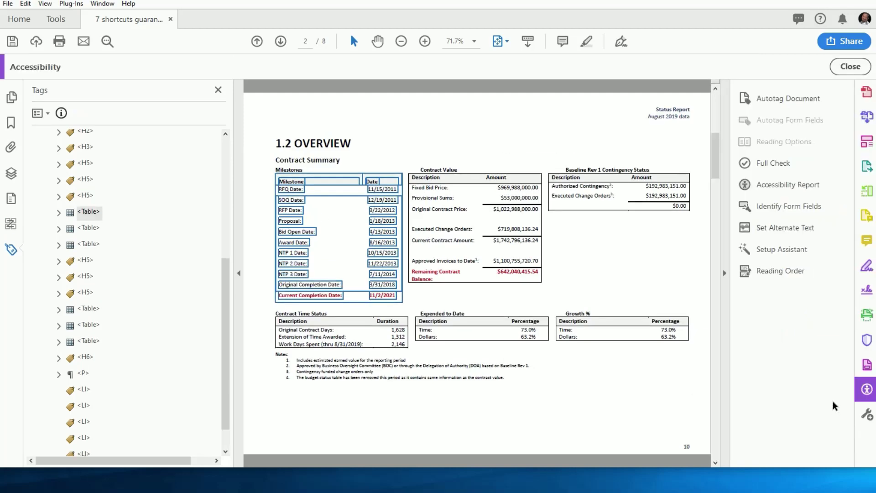
{"action": "left_click", "coordinate": [779, 271]}
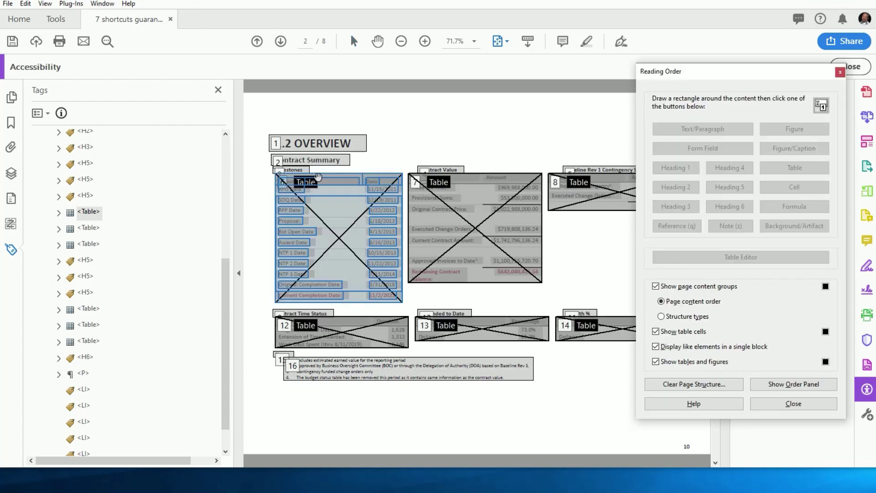
{"action": "left_click", "coordinate": [287, 185]}
{"action": "left_click", "coordinate": [707, 257]}
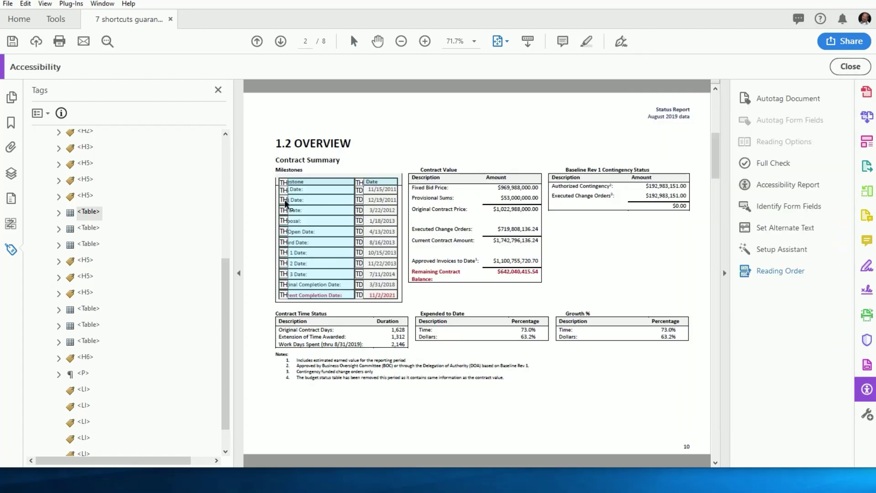
{"action": "key", "text": "Escape"}
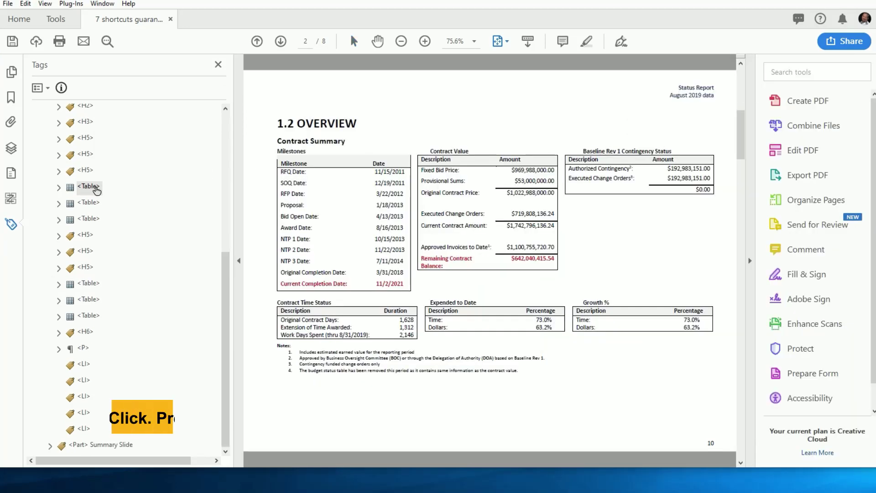
Open the Milestones table tag in the Table Editor with Q to show its TH and TD cells.
{"action": "right_click", "coordinate": [88, 187]}
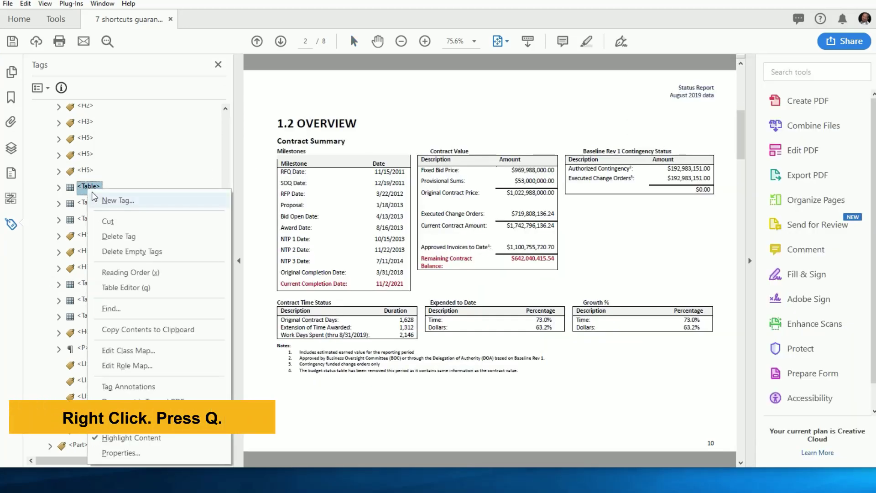
{"action": "key", "text": "q"}
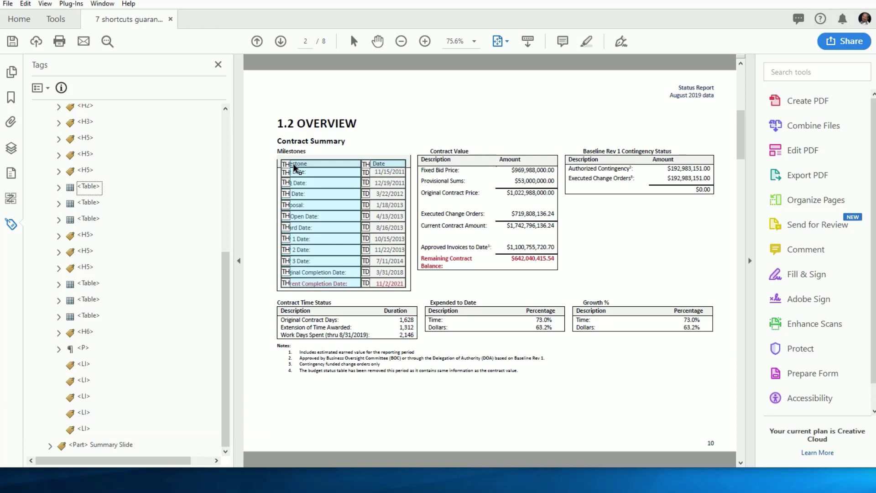
Set the Date header cell's scope to Column.
{"action": "right_click", "coordinate": [382, 167]}
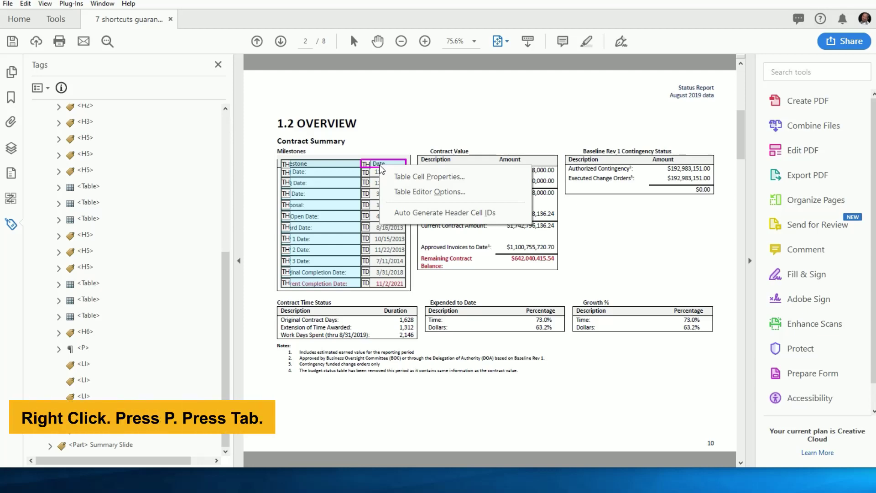
{"action": "key", "text": "p"}
{"action": "key", "text": "Tab"}
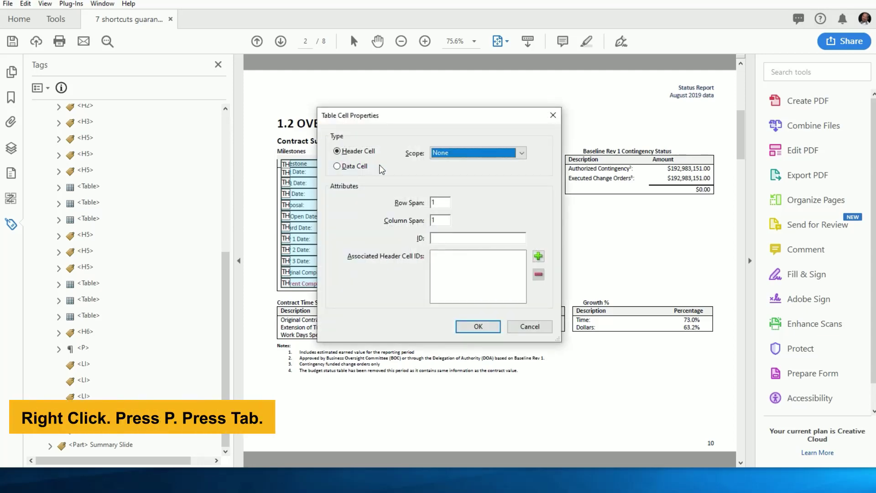
{"action": "key", "text": "c"}
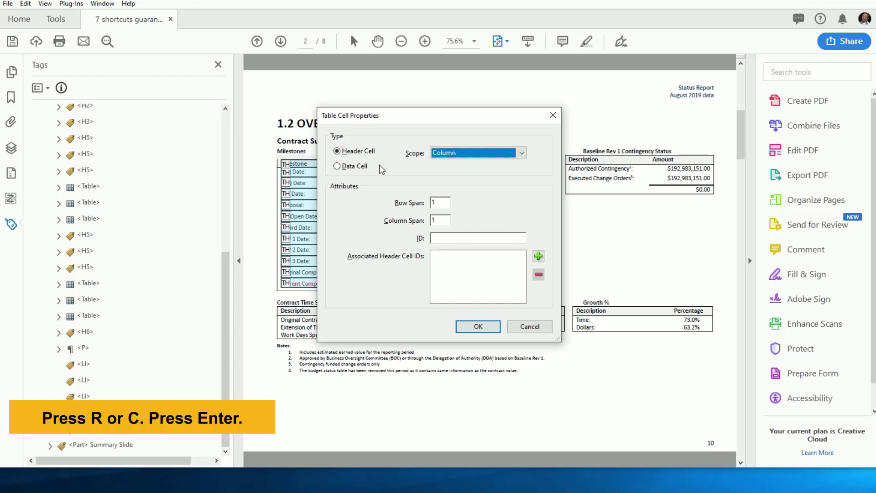
{"action": "key", "text": "Return"}
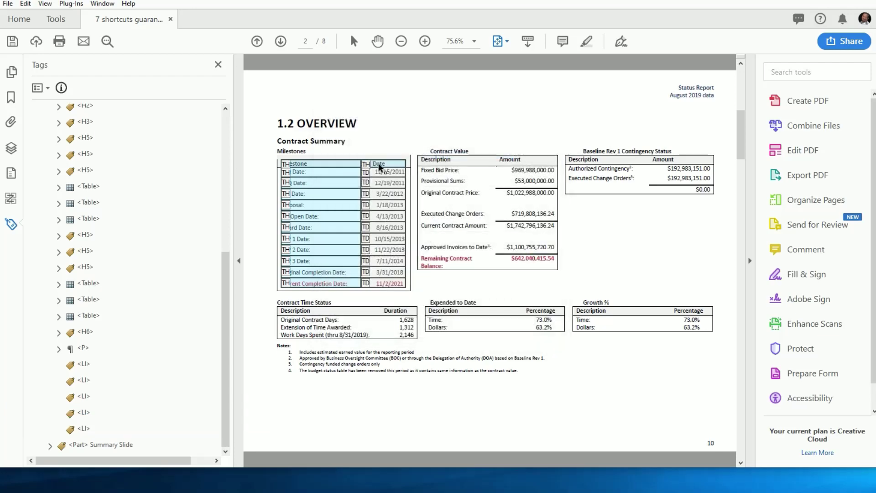
Select the first-column row-label header cells and set their scope to Row.
{"action": "left_click", "coordinate": [352, 172]}
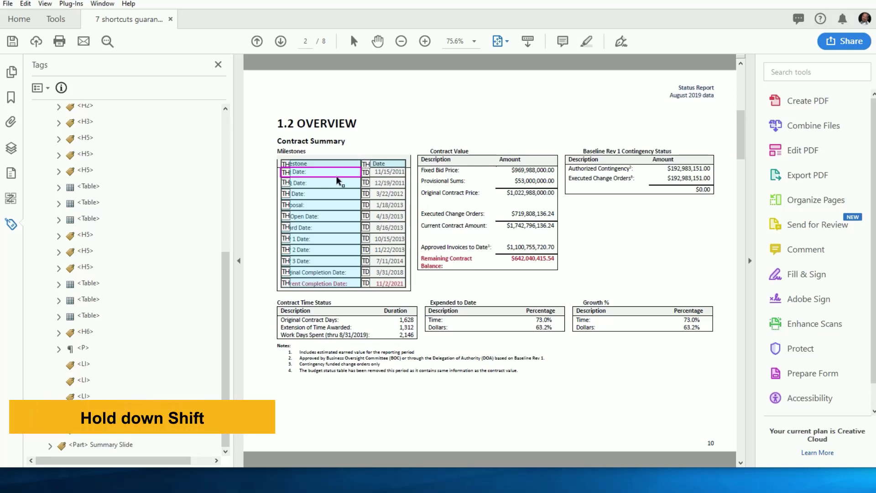
{"action": "left_click", "coordinate": [329, 187], "text": "shift"}
{"action": "left_click", "coordinate": [319, 195], "text": "shift"}
{"action": "left_click", "coordinate": [329, 283], "text": "shift"}
{"action": "right_click", "coordinate": [330, 284]}
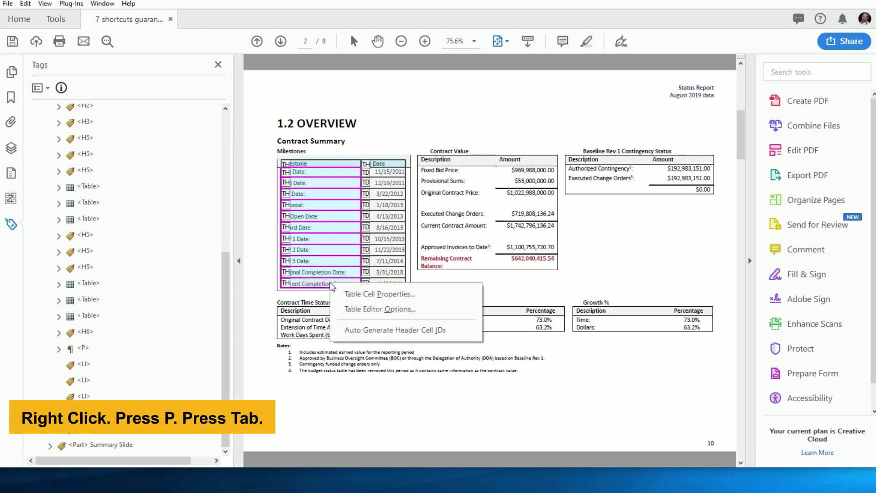
{"action": "key", "text": "p"}
{"action": "key", "text": "Tab"}
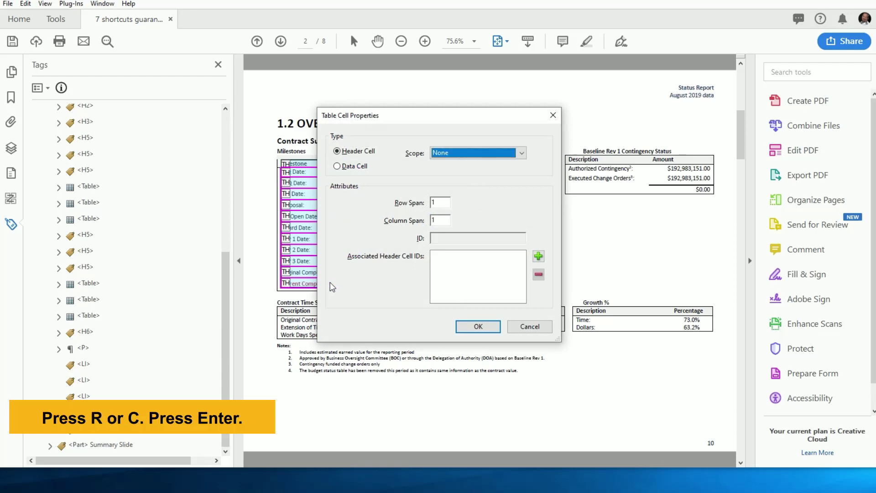
{"action": "key", "text": "r"}
{"action": "key", "text": "Return"}
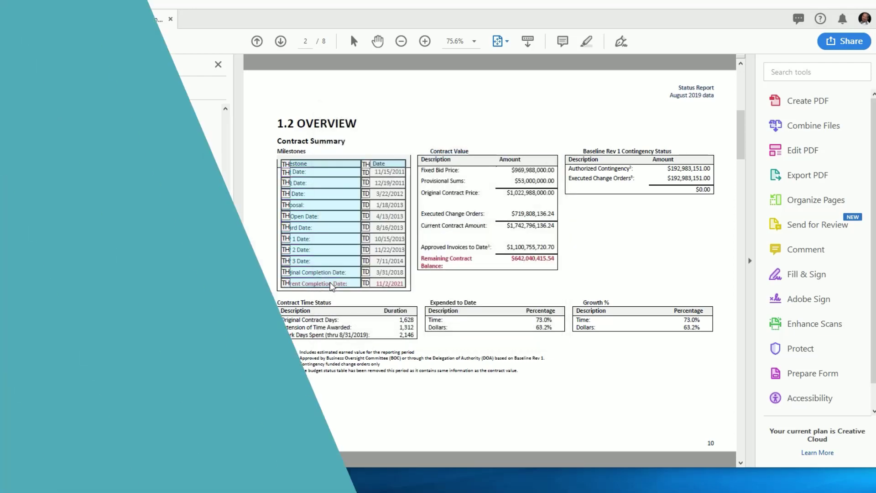